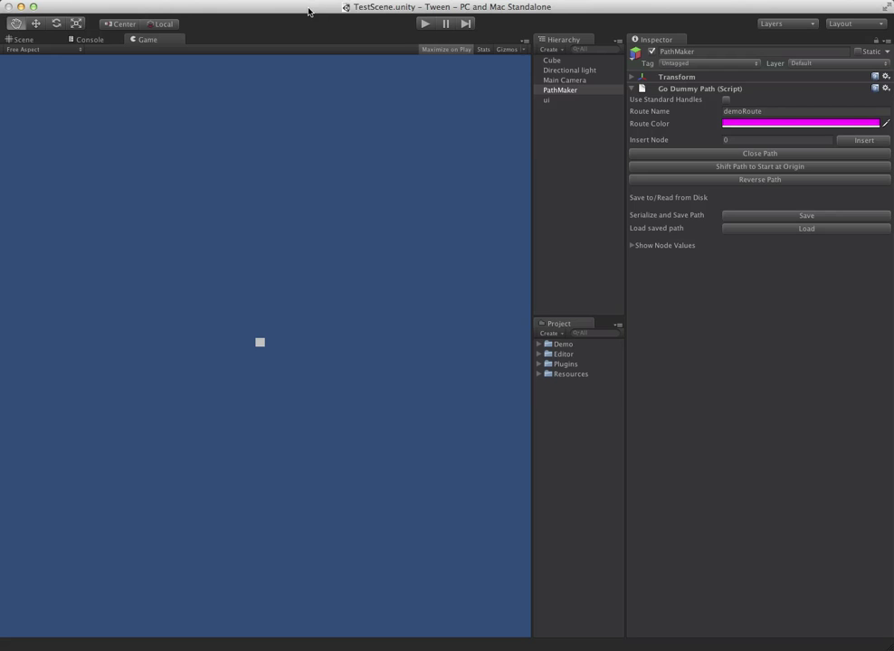
# Run the scene, play the cube's tween forward, reverse it twice, then stop playback
pyautogui.click(430, 28)
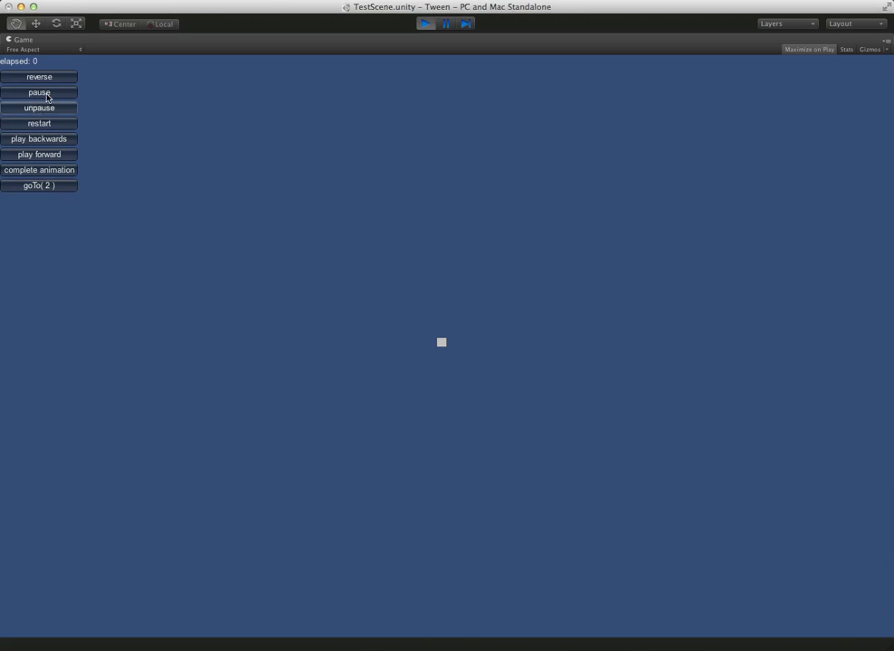
pyautogui.click(43, 157)
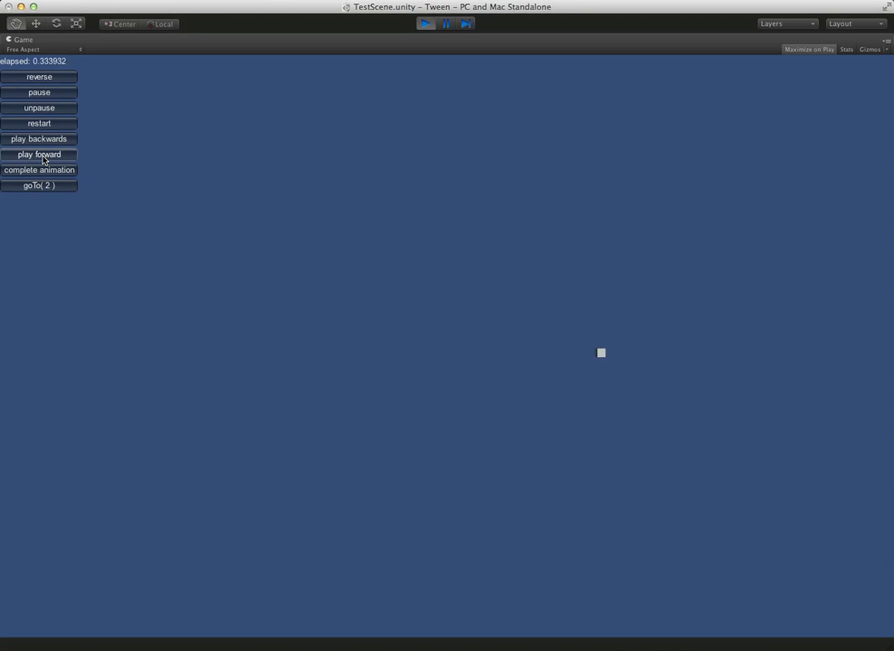
pyautogui.click(50, 82)
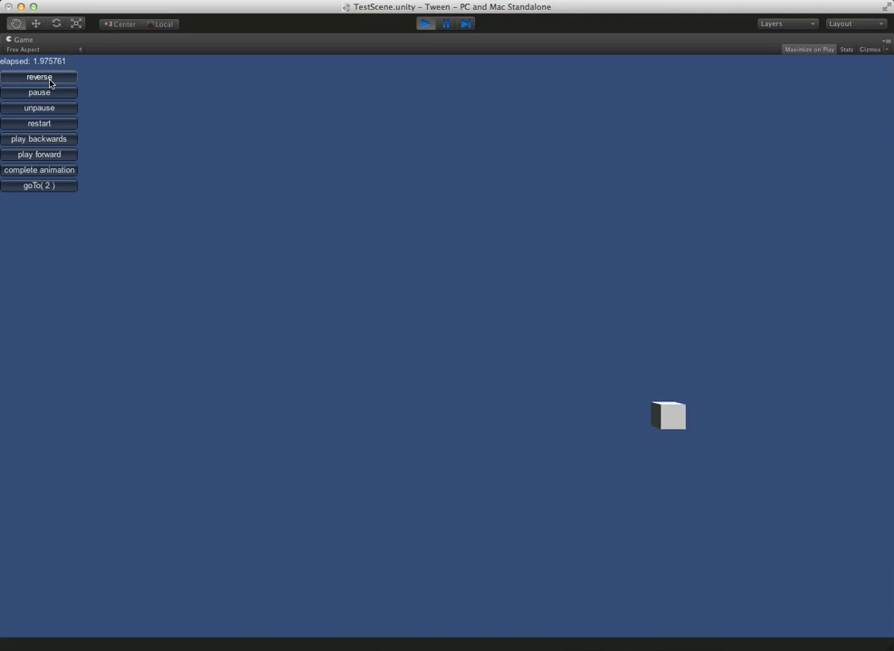
pyautogui.click(50, 82)
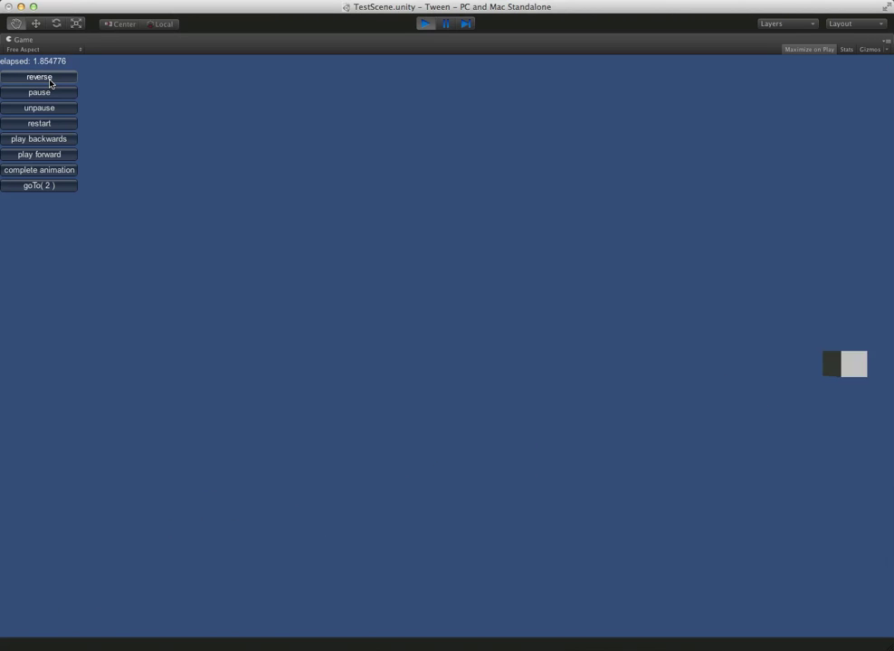
pyautogui.press('super+p')
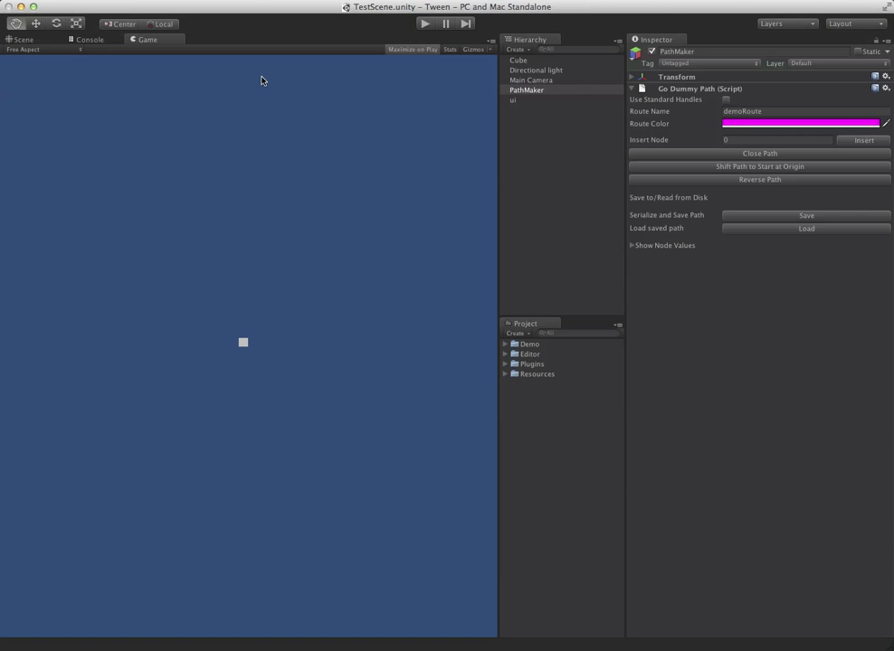
# Select PathMaker in the Scene view and orbit to see the demoRoute path nodes
pyautogui.click(21, 39)
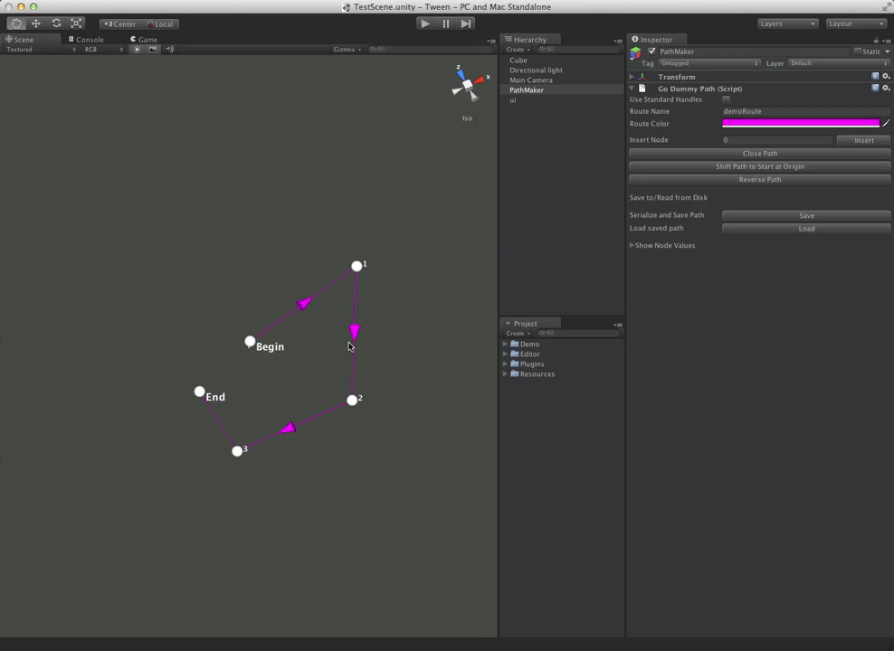
pyautogui.click(536, 91)
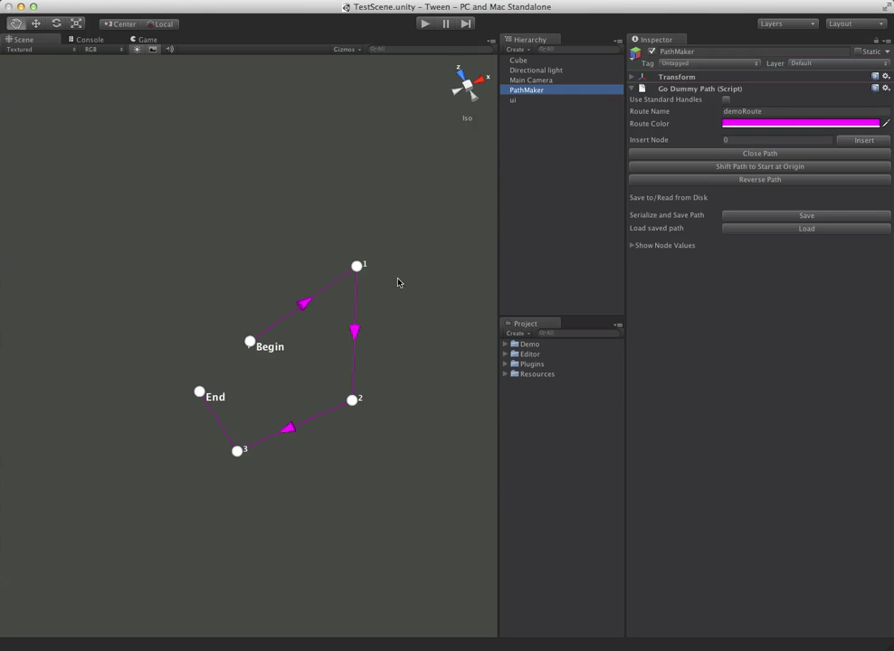
pyautogui.keyDown('alt'); pyautogui.moveTo(319, 394); pyautogui.dragTo(241, 292); pyautogui.keyUp('alt')
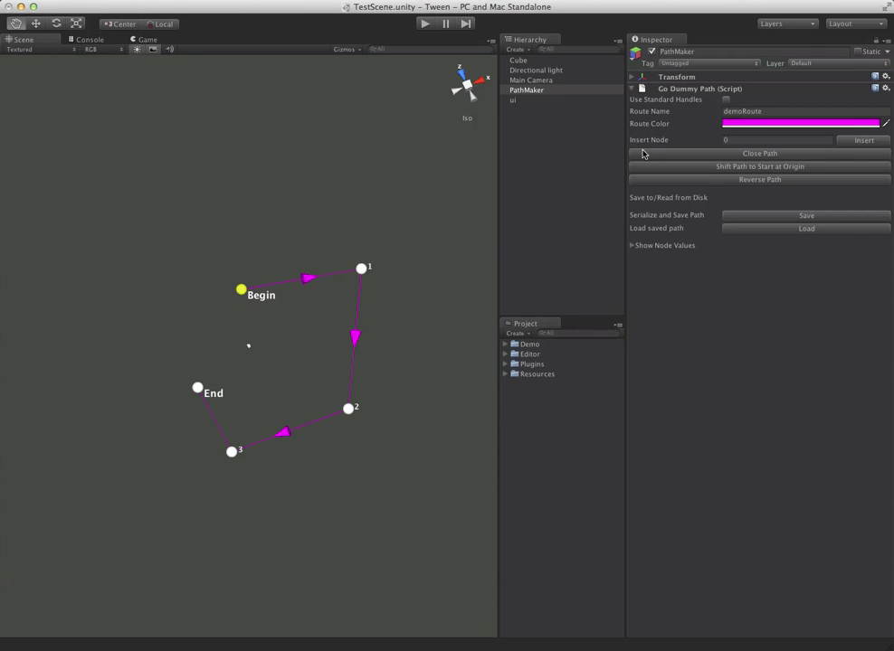
# Turn on Use Standard Handles, nudge the Begin node, then turn the handles off again
pyautogui.click(727, 101)
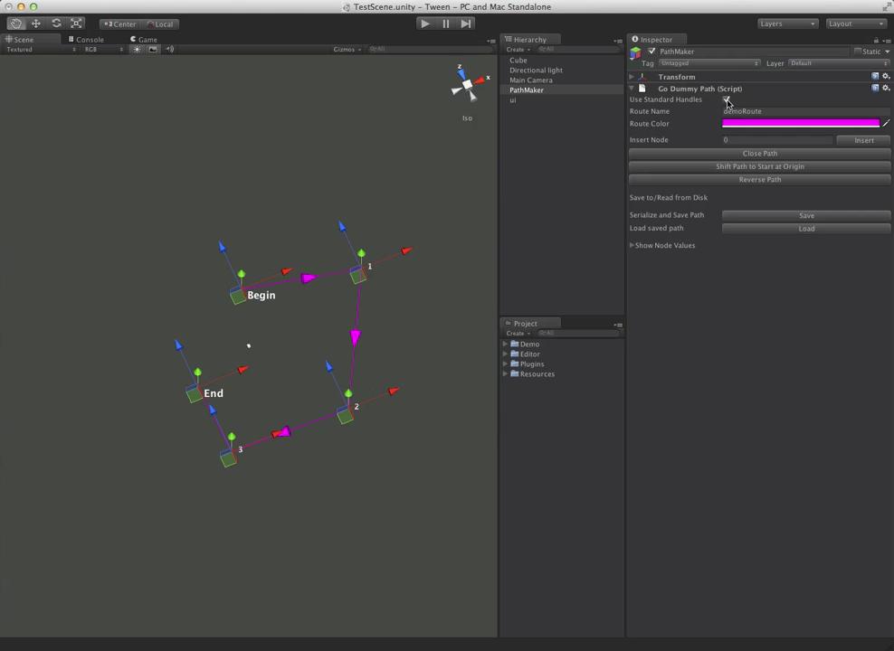
pyautogui.keyDown('alt'); pyautogui.moveTo(313, 479); pyautogui.dragTo(282, 511); pyautogui.keyUp('alt')
pyautogui.keyDown('alt'); pyautogui.moveTo(276, 377); pyautogui.dragTo(291, 379); pyautogui.keyUp('alt')
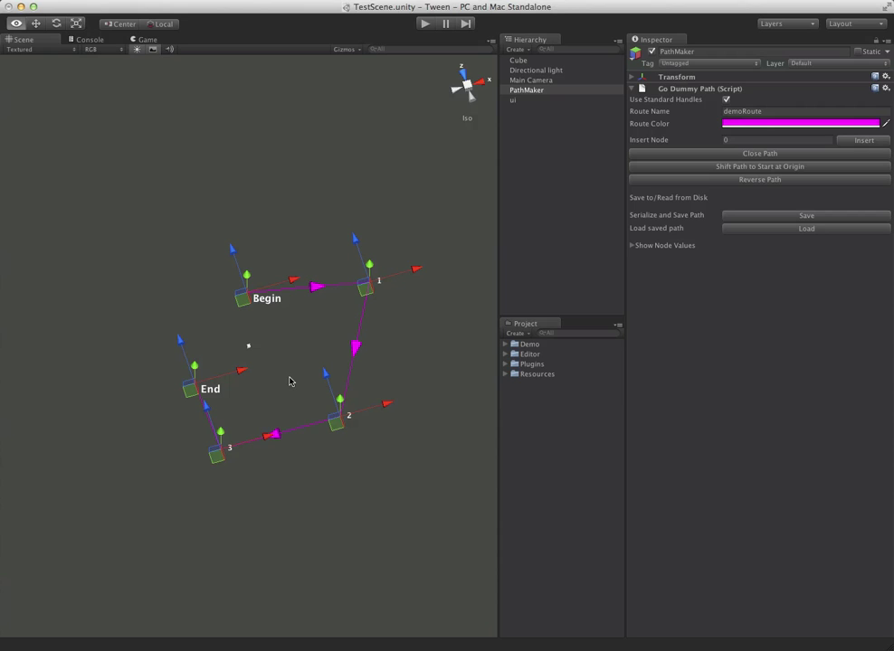
pyautogui.moveTo(242, 299); pyautogui.dragTo(235, 296)
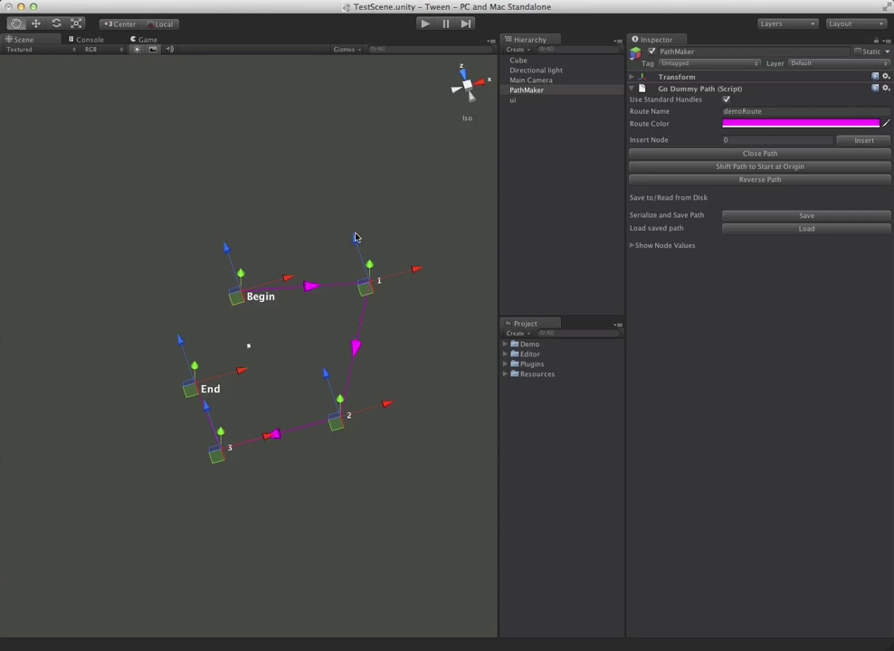
pyautogui.click(724, 101)
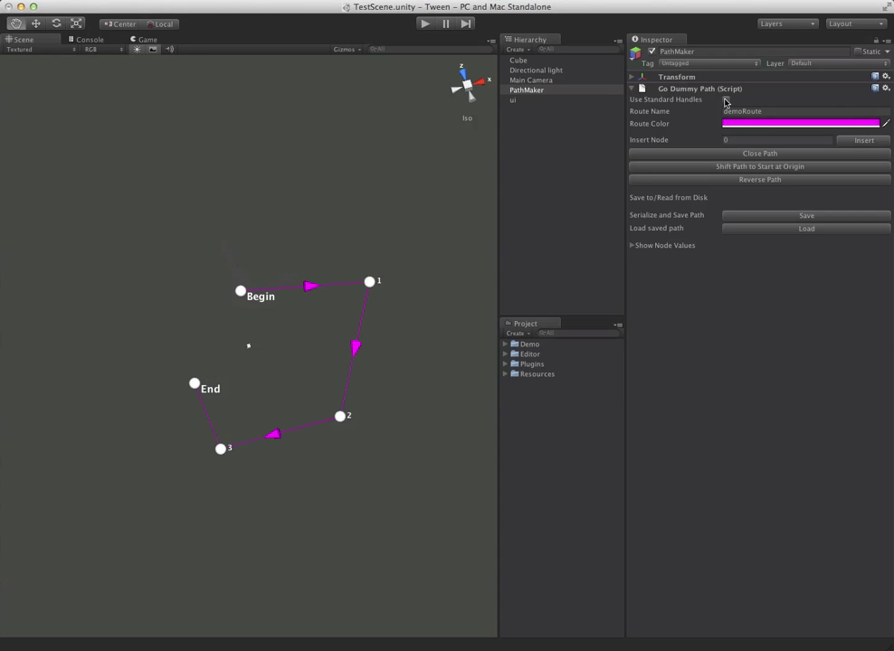
pyautogui.keyDown('alt'); pyautogui.moveTo(372, 377); pyautogui.dragTo(333, 401); pyautogui.keyUp('alt')
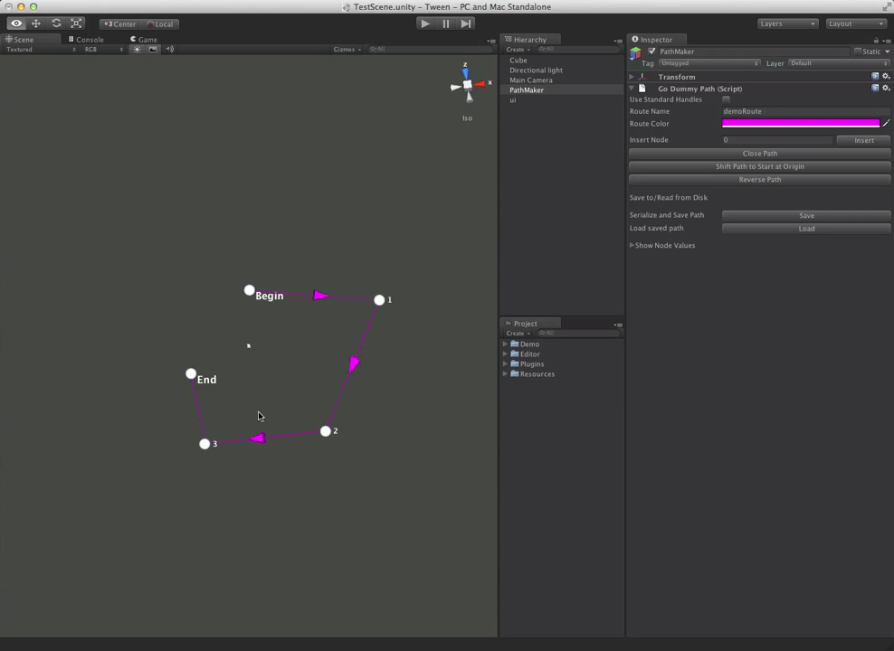
pyautogui.keyDown('alt'); pyautogui.moveTo(259, 415); pyautogui.dragTo(237, 543); pyautogui.keyUp('alt')
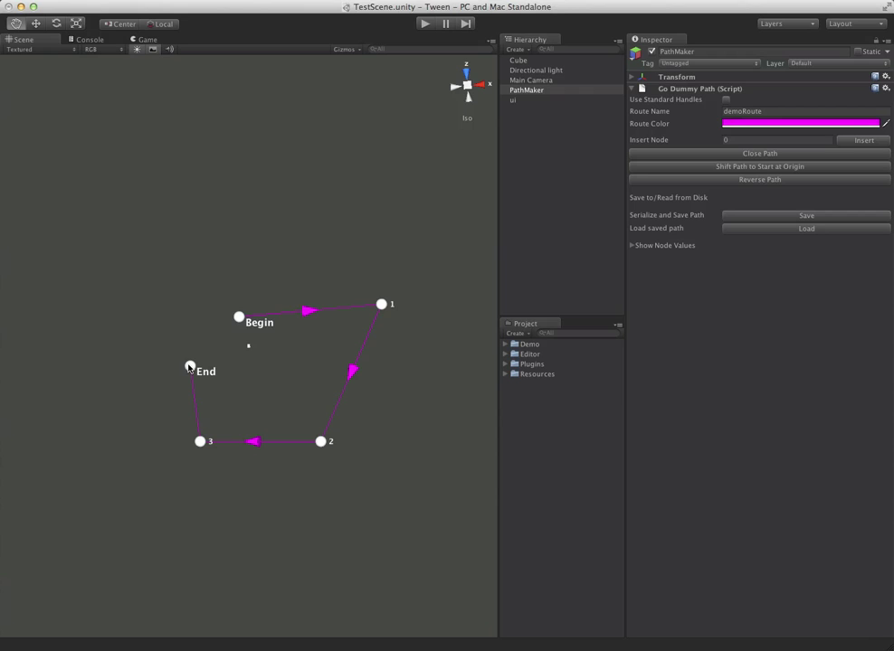
# Add three extra nodes at the path's end, then remove all three again
pyautogui.keyDown('shift'); pyautogui.click(106, 313); pyautogui.keyUp('shift')
pyautogui.keyDown('shift'); pyautogui.click(144, 242); pyautogui.keyUp('shift')
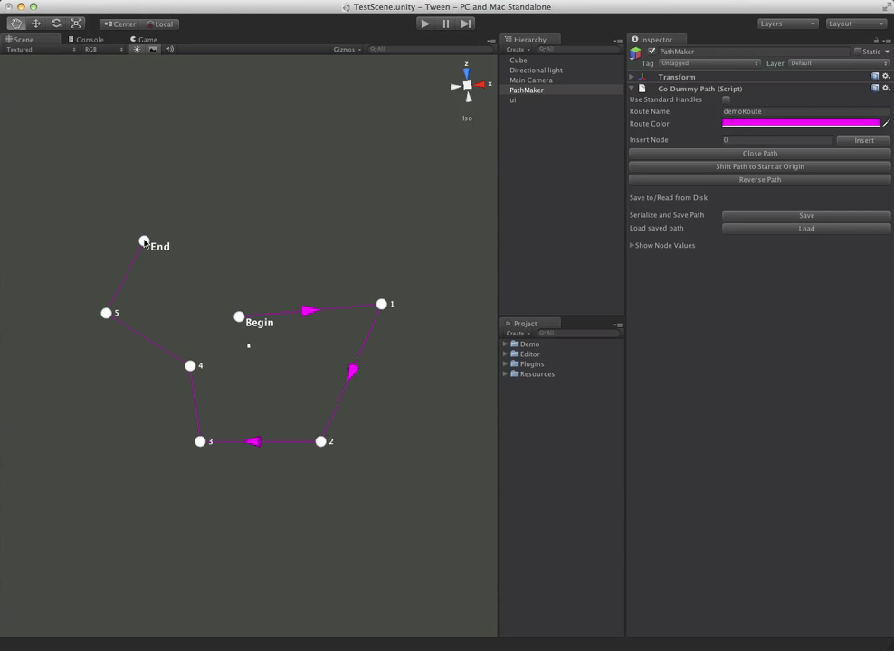
pyautogui.keyDown('shift'); pyautogui.click(232, 247); pyautogui.keyUp('shift')
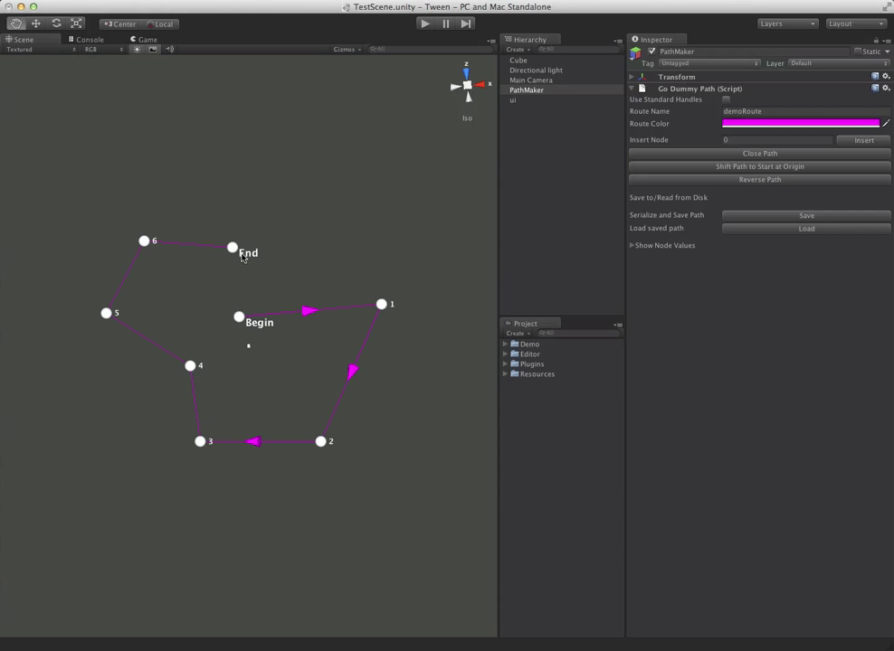
pyautogui.keyDown('ctrl'); pyautogui.click(145, 243); pyautogui.keyUp('ctrl')
pyautogui.keyDown('ctrl'); pyautogui.click(106, 313); pyautogui.keyUp('ctrl')
pyautogui.keyDown('ctrl'); pyautogui.click(107, 314); pyautogui.keyUp('ctrl')
# Drag the Begin node up-right, then left and down, orbiting to check its placement
pyautogui.moveTo(240, 319)
pyautogui.mouseDown()
pyautogui.moveTo(250, 295)
pyautogui.moveTo(174, 296)
pyautogui.moveTo(249, 303)
pyautogui.moveTo(234, 305)
pyautogui.moveTo(254, 315)
pyautogui.mouseUp()
pyautogui.keyDown('alt'); pyautogui.moveTo(263, 359); pyautogui.dragTo(268, 468); pyautogui.keyUp('alt')
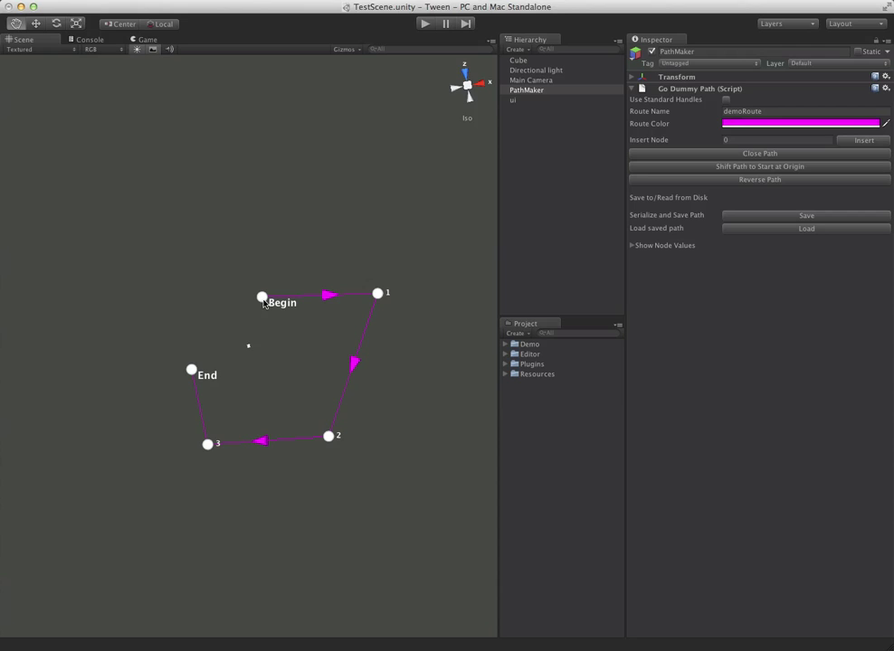
pyautogui.moveTo(263, 298); pyautogui.dragTo(260, 182)
pyautogui.keyDown('alt'); pyautogui.moveTo(279, 266); pyautogui.dragTo(228, 450); pyautogui.keyUp('alt')
pyautogui.keyDown('alt'); pyautogui.moveTo(295, 402); pyautogui.dragTo(289, 257); pyautogui.keyUp('alt')
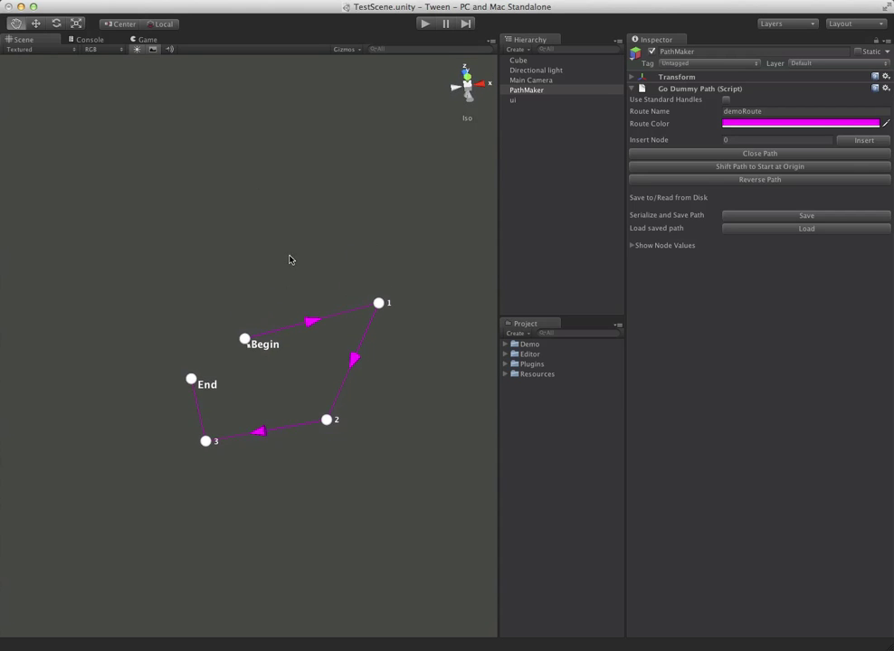
# Try Close Path, undo it, and raise the Begin node
pyautogui.click(765, 156)
pyautogui.press('super+z')
pyautogui.moveTo(244, 339); pyautogui.dragTo(244, 281)
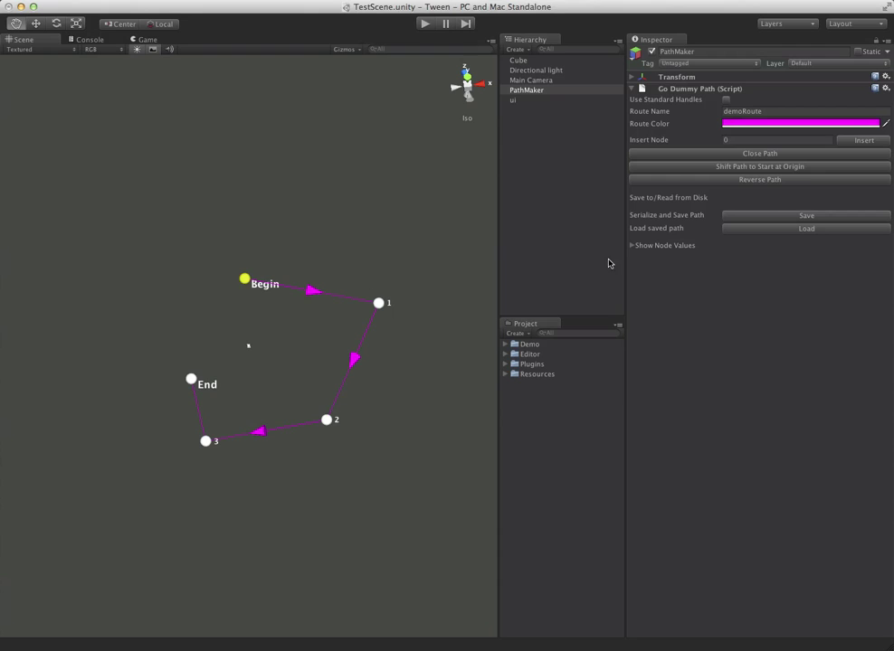
# Insert a new node at index 3, move it down-right, and raise the End node
pyautogui.click(741, 142)
pyautogui.write('3')
pyautogui.click(861, 141)
pyautogui.click(231, 414)
pyautogui.moveTo(231, 414); pyautogui.dragTo(274, 389)
pyautogui.moveTo(200, 388); pyautogui.dragTo(199, 353)
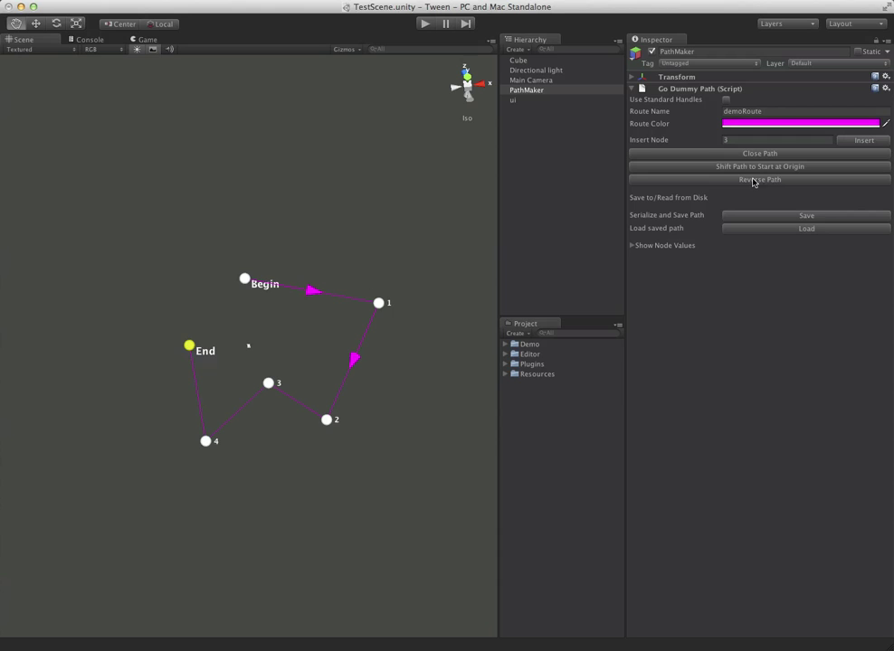
# Save the path as demoRoute.asset in Resources, replacing the old file, and show the Game view
pyautogui.click(801, 217)
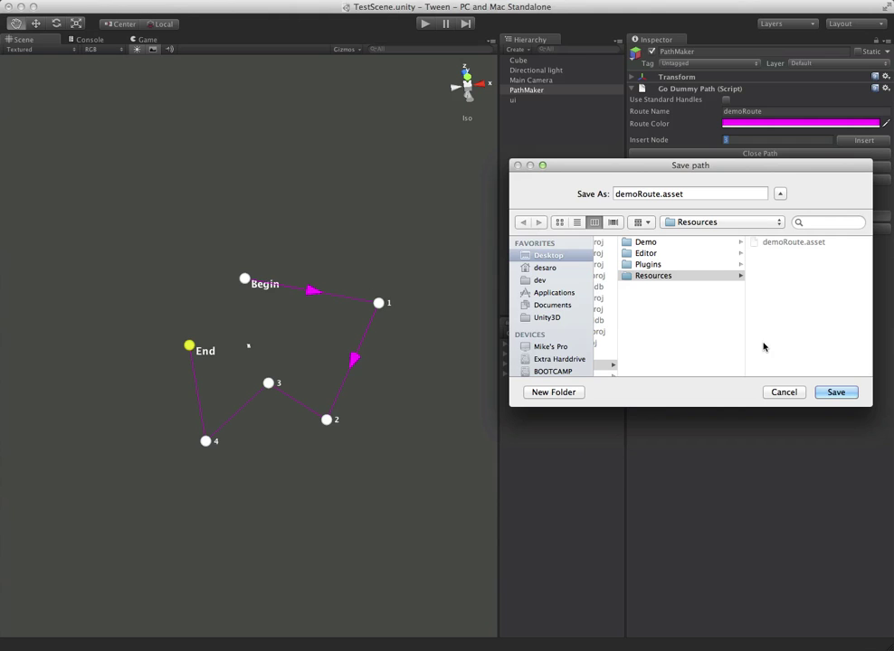
pyautogui.click(830, 392)
pyautogui.click(765, 304)
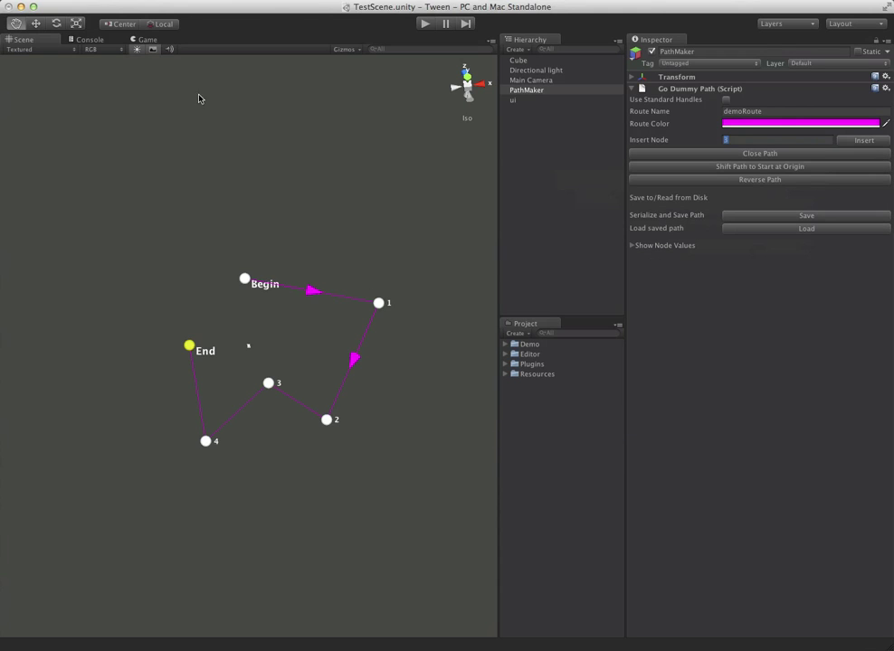
pyautogui.click(142, 40)
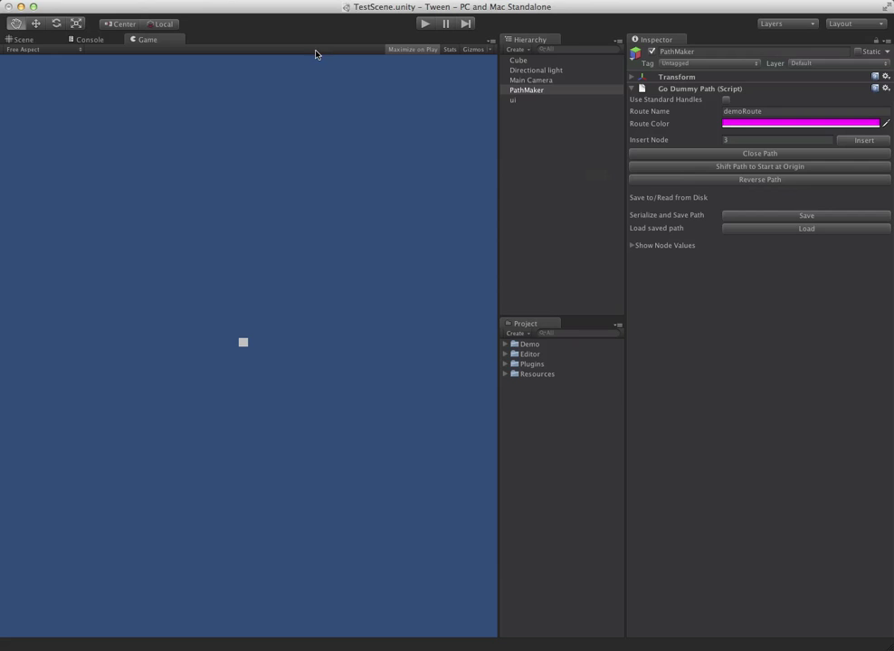
# Test the cube's forward tween on the saved path, then reselect PathMaker in the Scene view
pyautogui.click(424, 26)
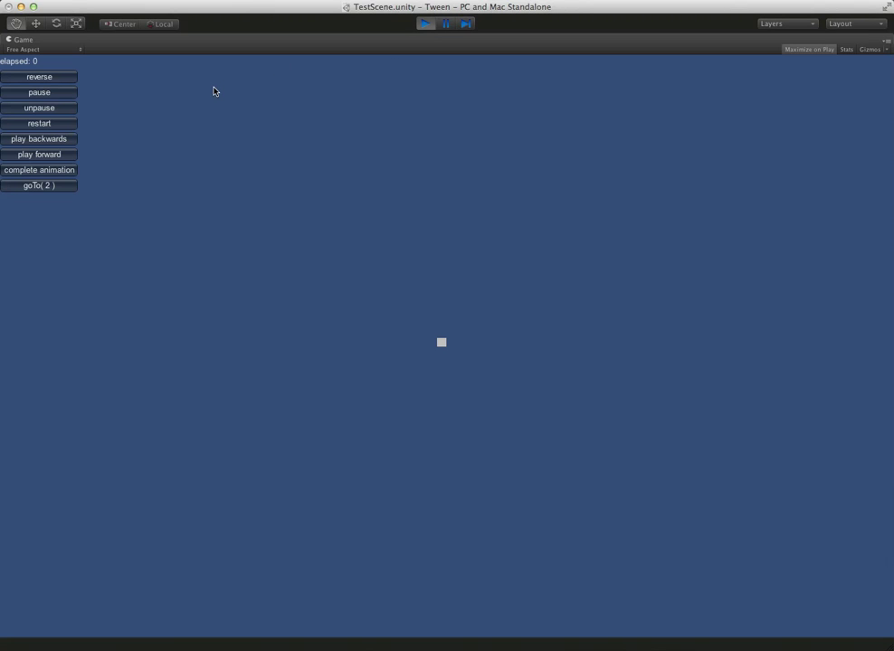
pyautogui.click(45, 154)
pyautogui.click(425, 24)
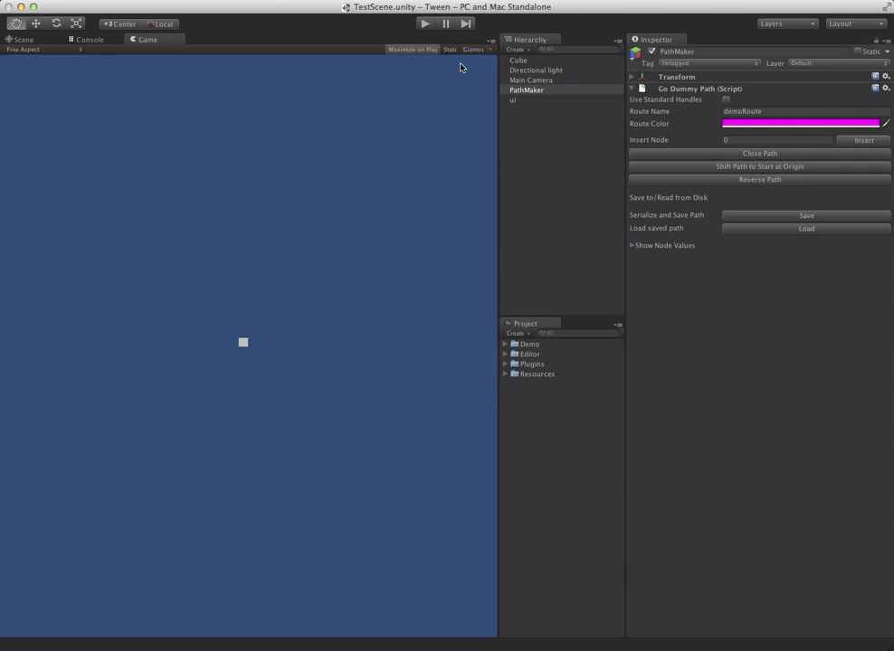
pyautogui.click(524, 91)
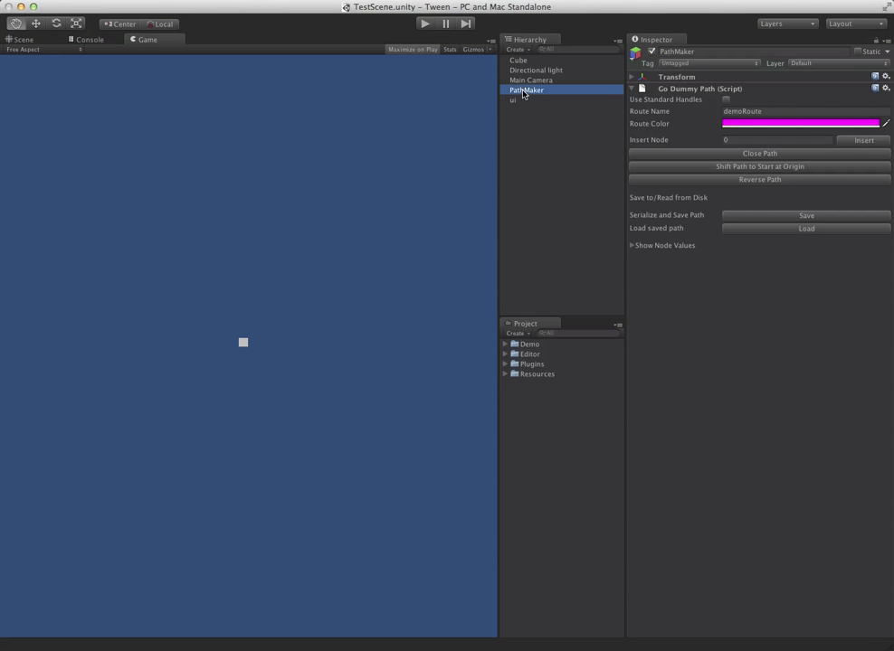
pyautogui.click(10, 39)
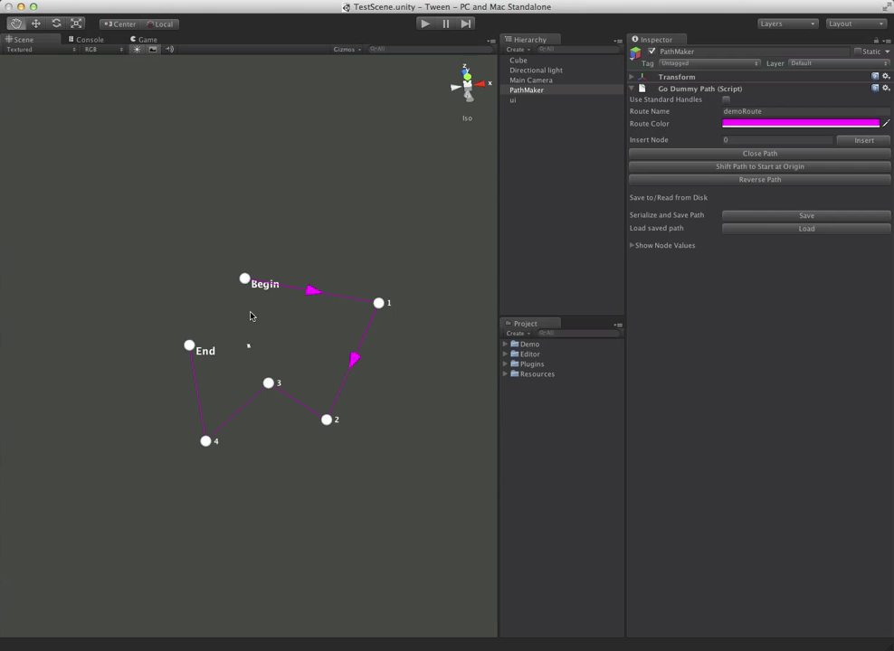
# Shift the path to start at the origin and save it over demoRoute.asset in Resources
pyautogui.click(752, 170)
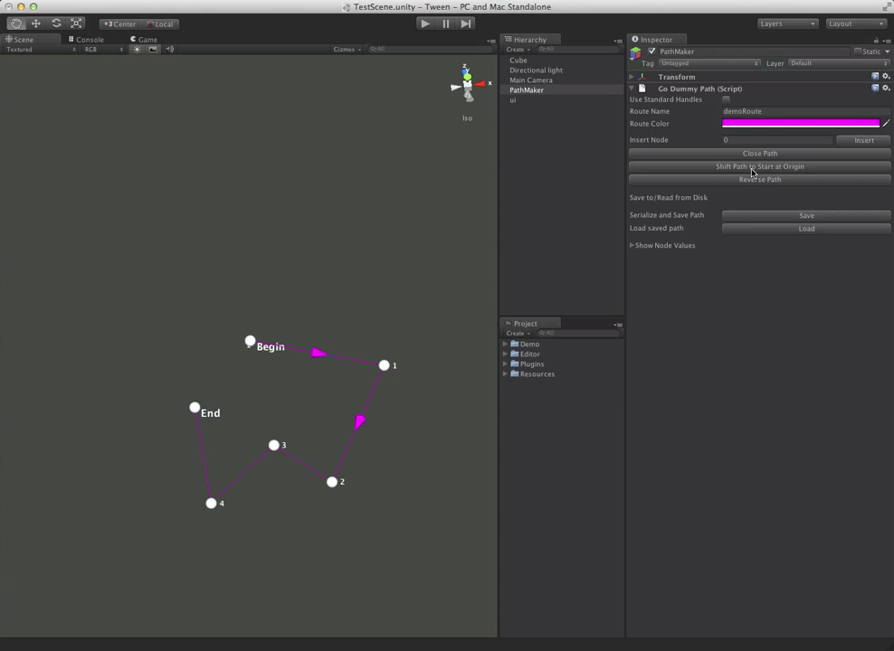
pyautogui.click(802, 215)
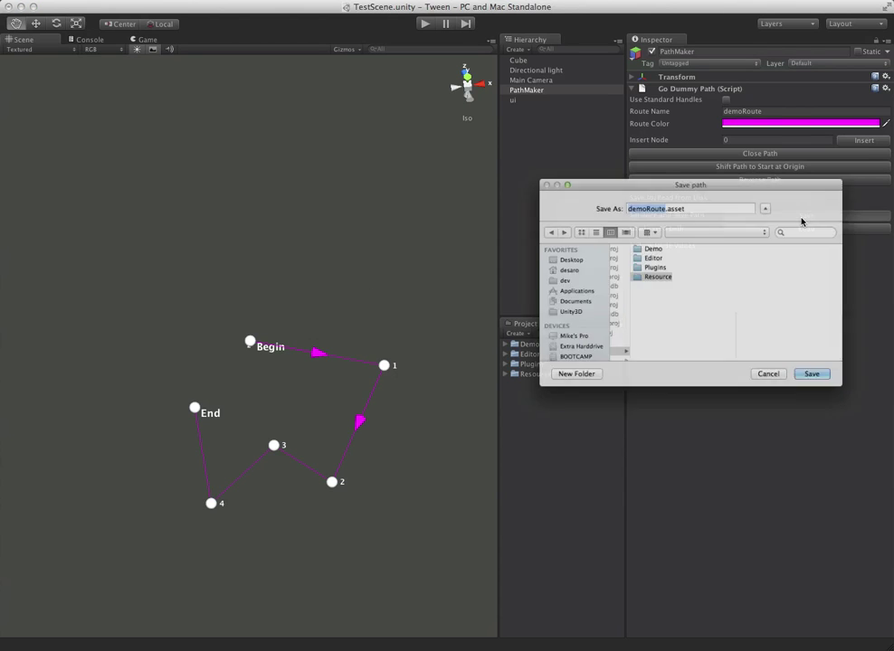
pyautogui.click(836, 392)
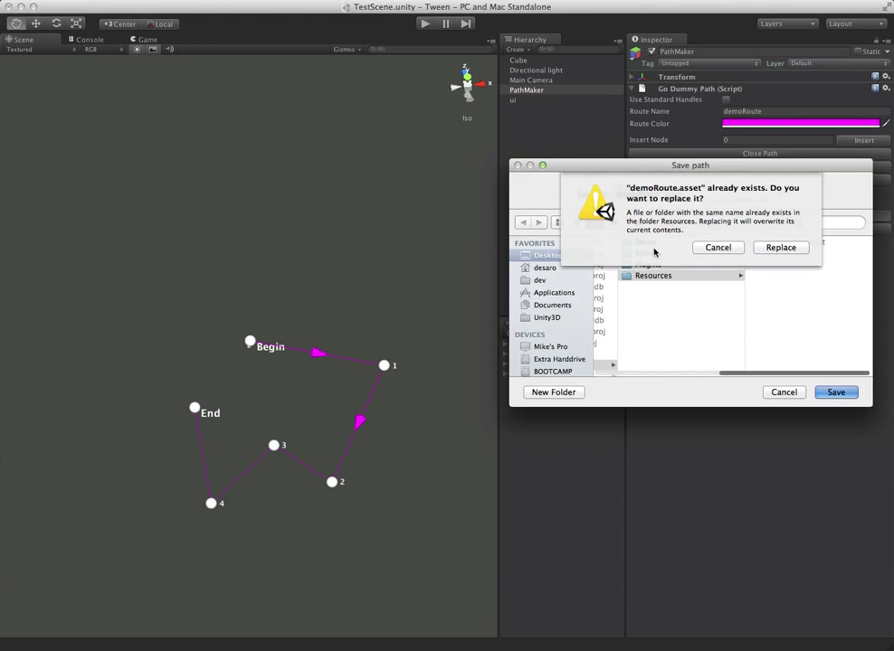
pyautogui.click(780, 247)
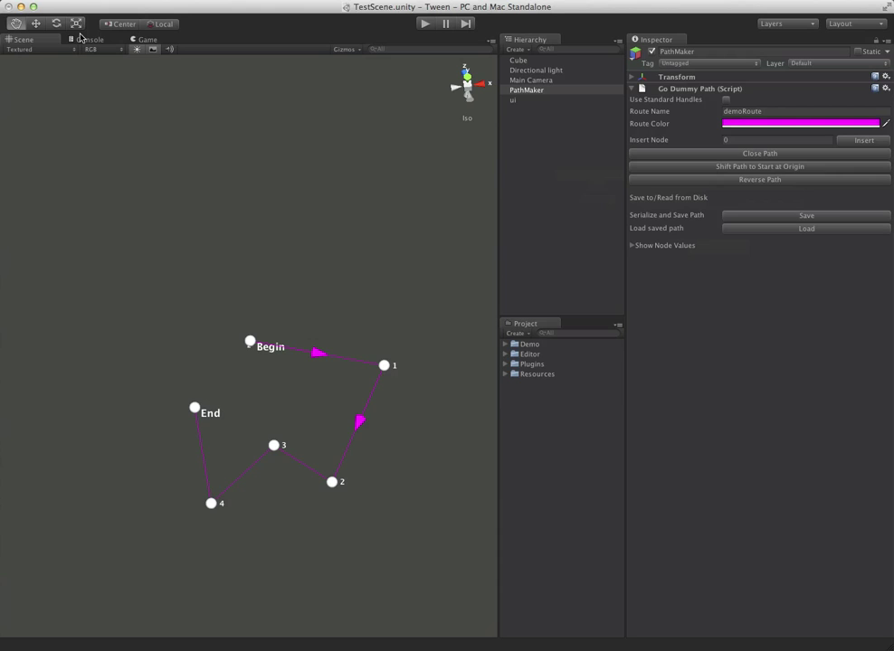
# Close GoDummyPathEditor.cs, set line 56 of TestGUI.cs to positionPath( path, true ), and save
pyautogui.press('super+Tab')
pyautogui.press('super+Tab')
pyautogui.press('super+Tab')
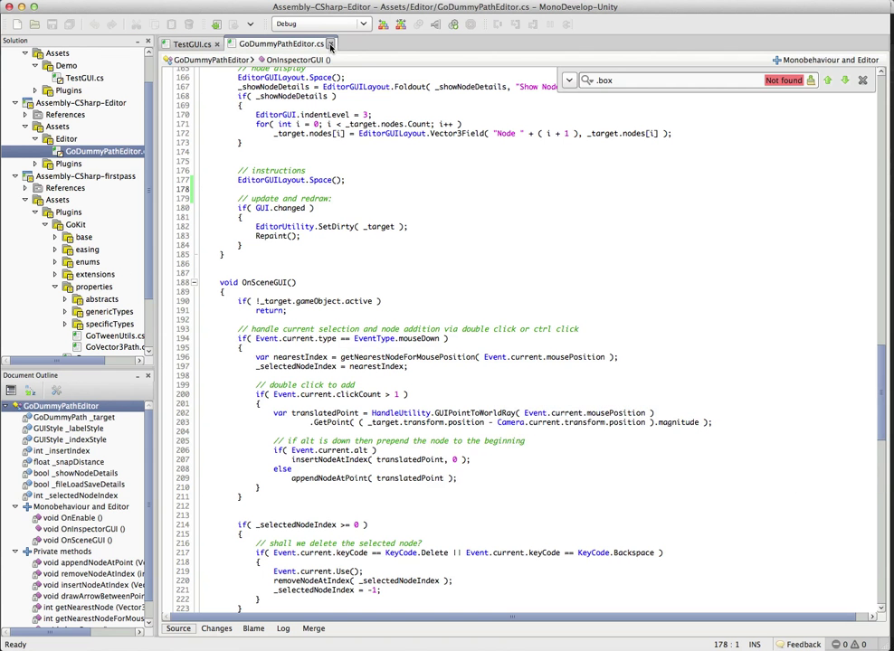
pyautogui.click(330, 44)
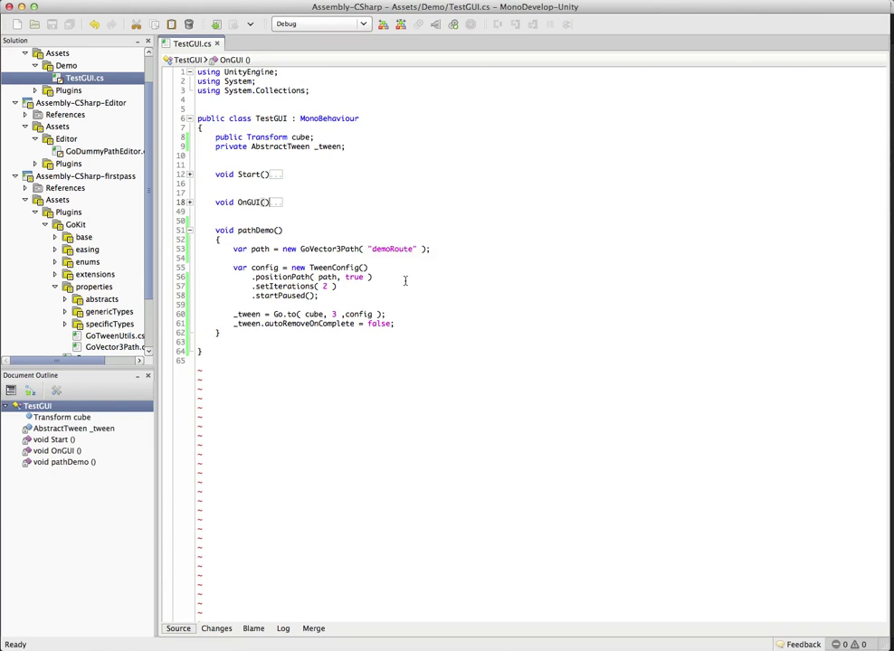
pyautogui.doubleClick(354, 277)
pyautogui.press('BackSpace')
pyautogui.press('BackSpace')
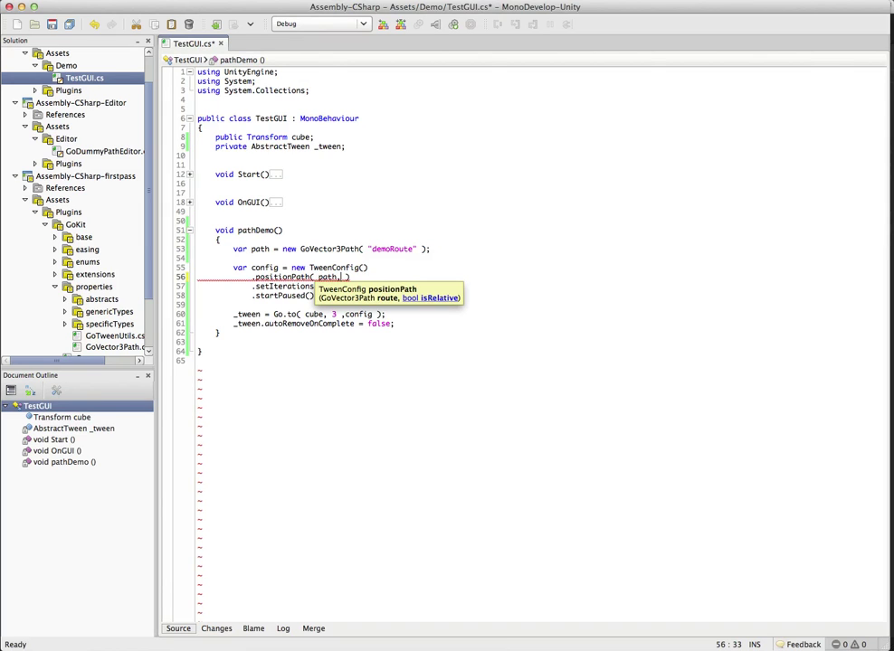
pyautogui.write('true')
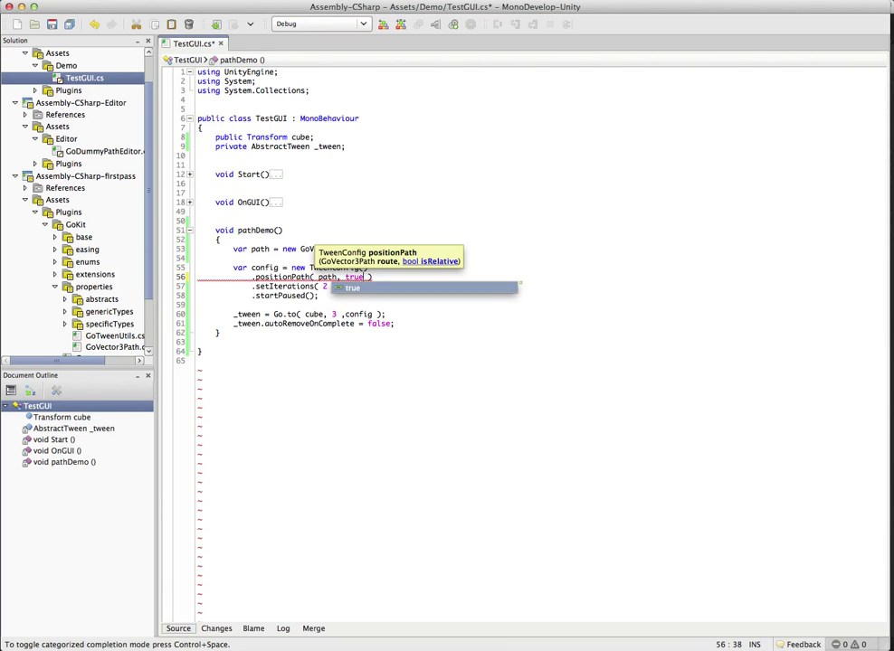
pyautogui.press('super+s')
pyautogui.click(524, 220)
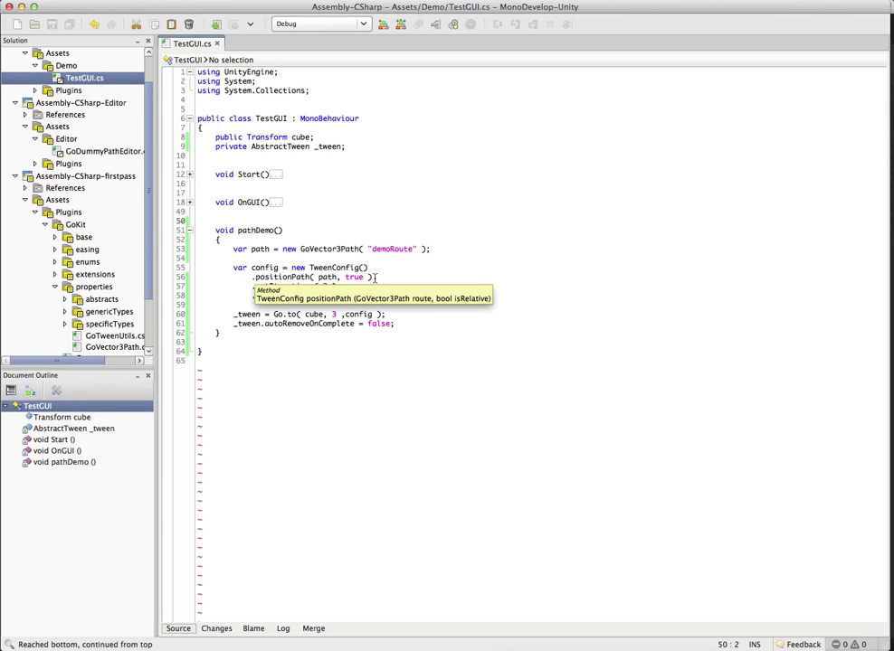
# Back in Unity's Game view, play the scene to watch the relative-path tween, then stop
pyautogui.press('super+Tab')
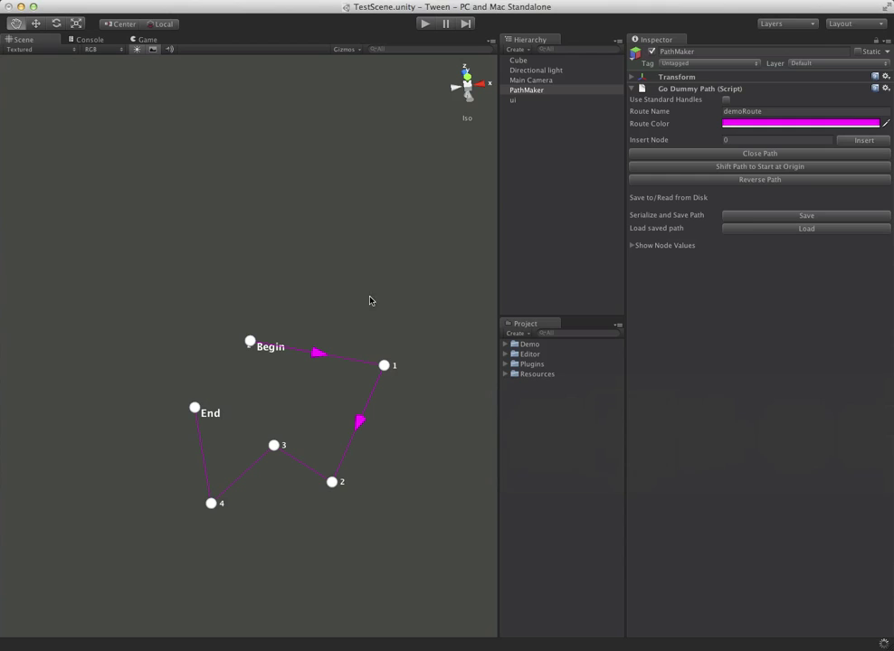
pyautogui.click(148, 40)
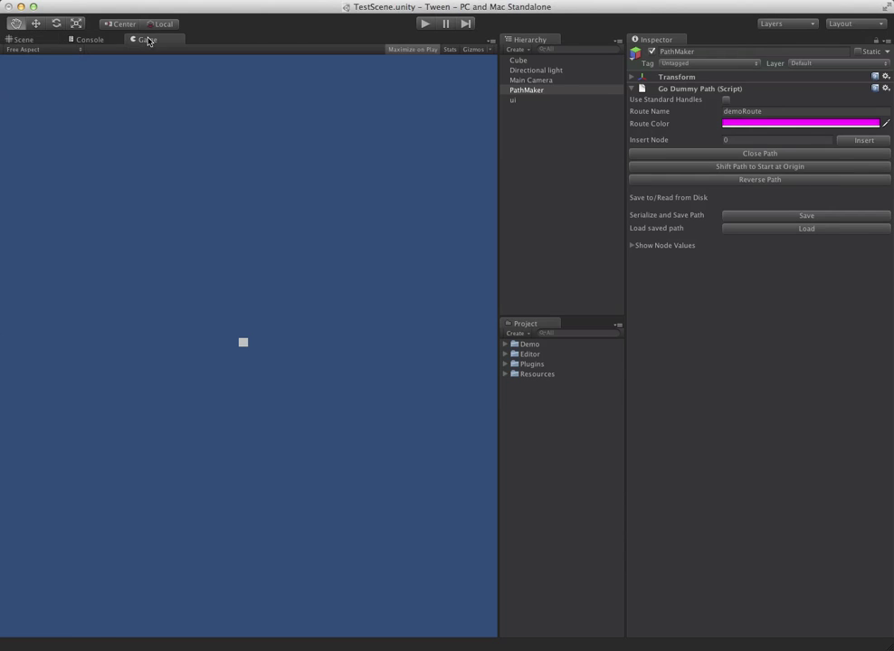
pyautogui.click(425, 23)
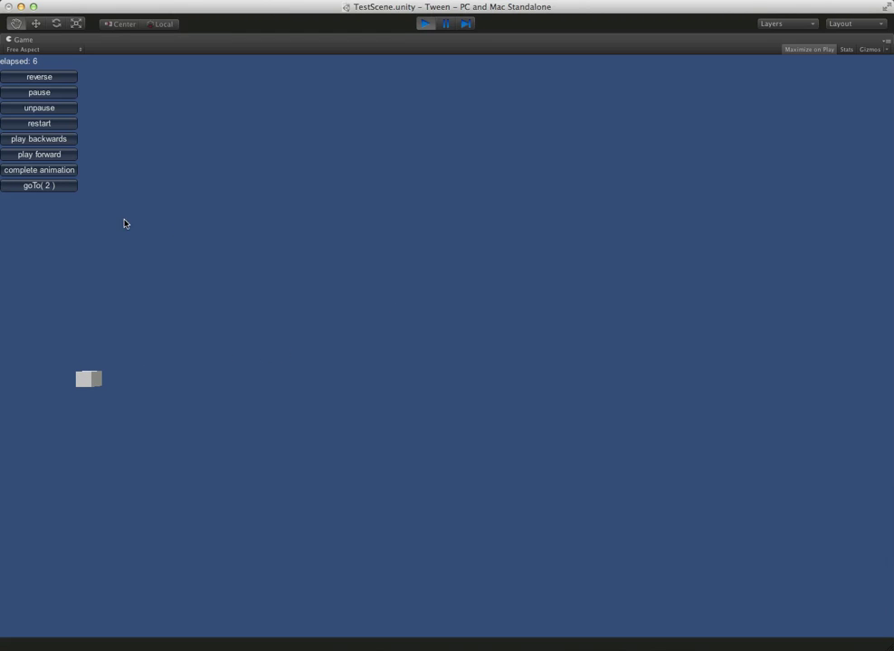
pyautogui.click(425, 23)
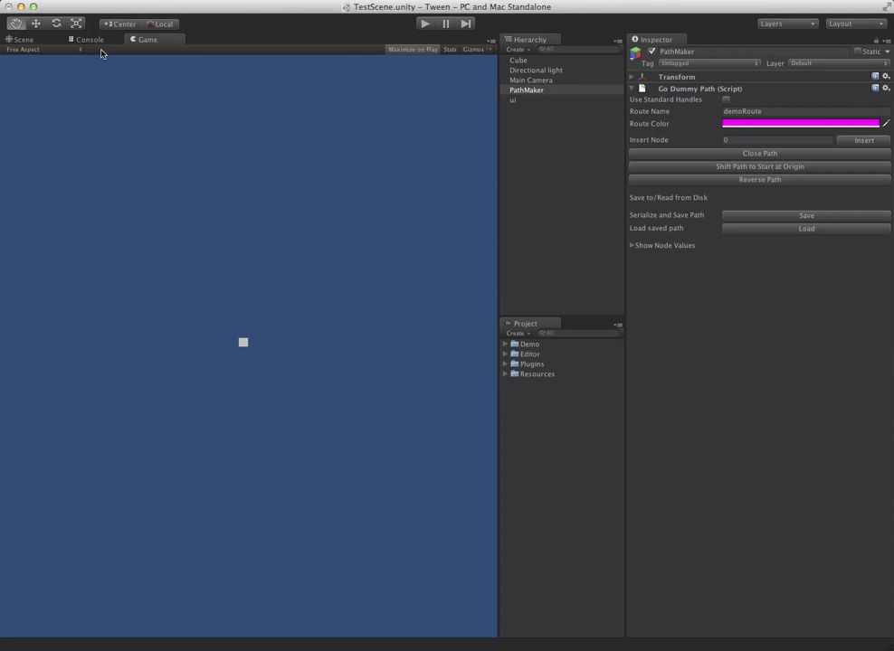
# Close the demoRoute path into a loop back to Begin and overwrite demoRoute.asset
pyautogui.click(25, 40)
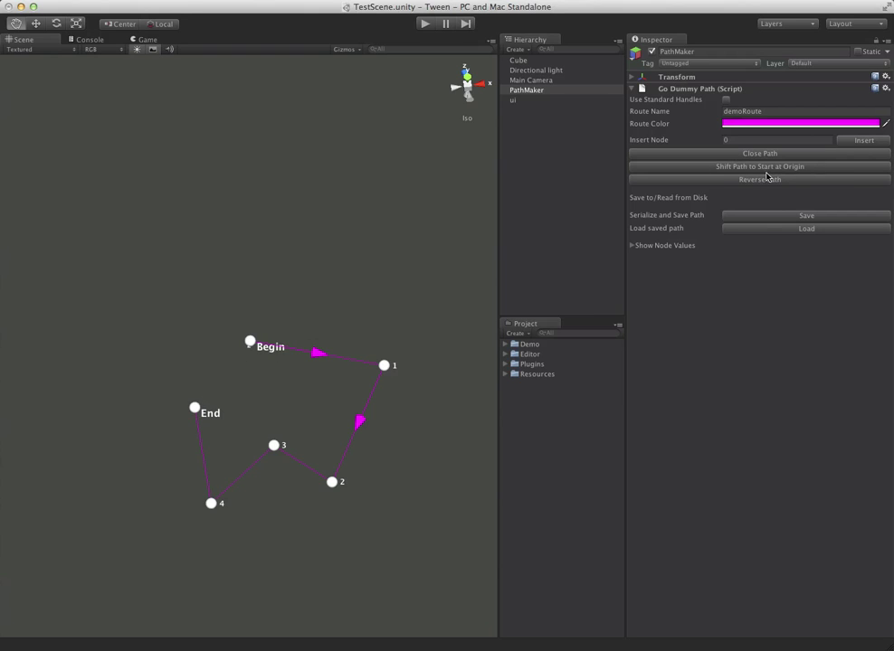
pyautogui.click(724, 154)
pyautogui.click(784, 216)
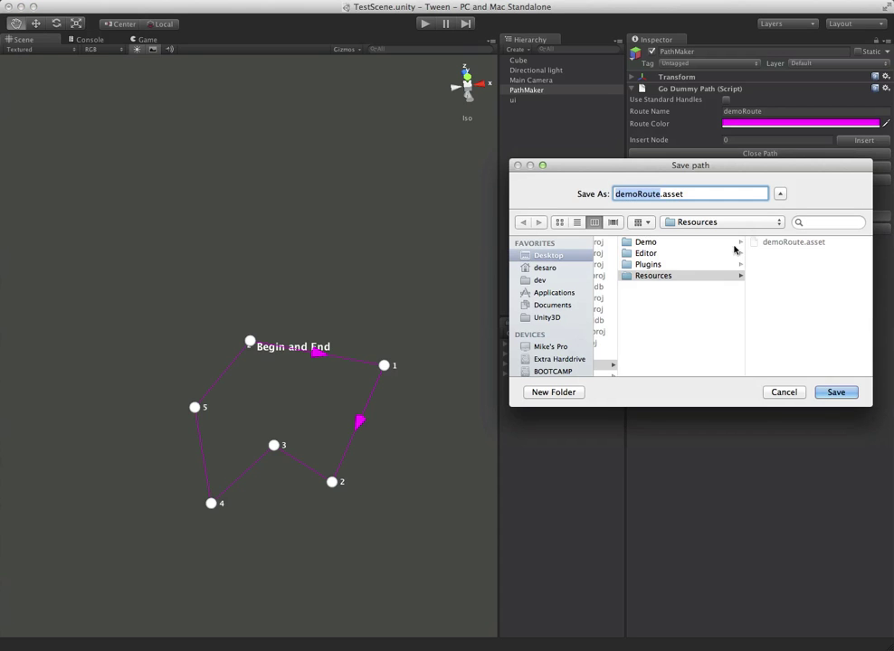
pyautogui.click(835, 392)
pyautogui.click(779, 246)
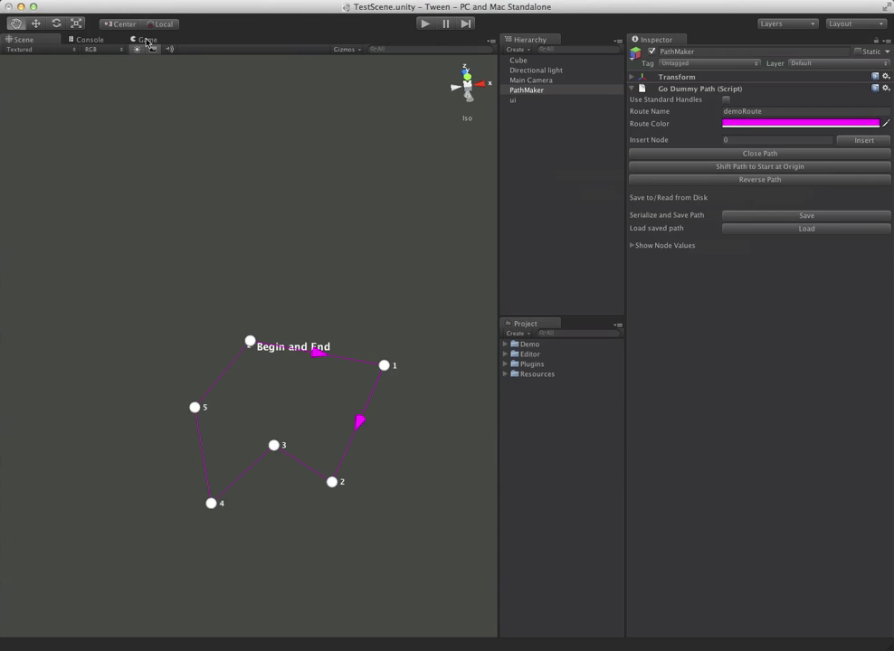
pyautogui.click(146, 40)
# Enter play mode, run the cube forward around the closed loop, then stop playback
pyautogui.click(427, 24)
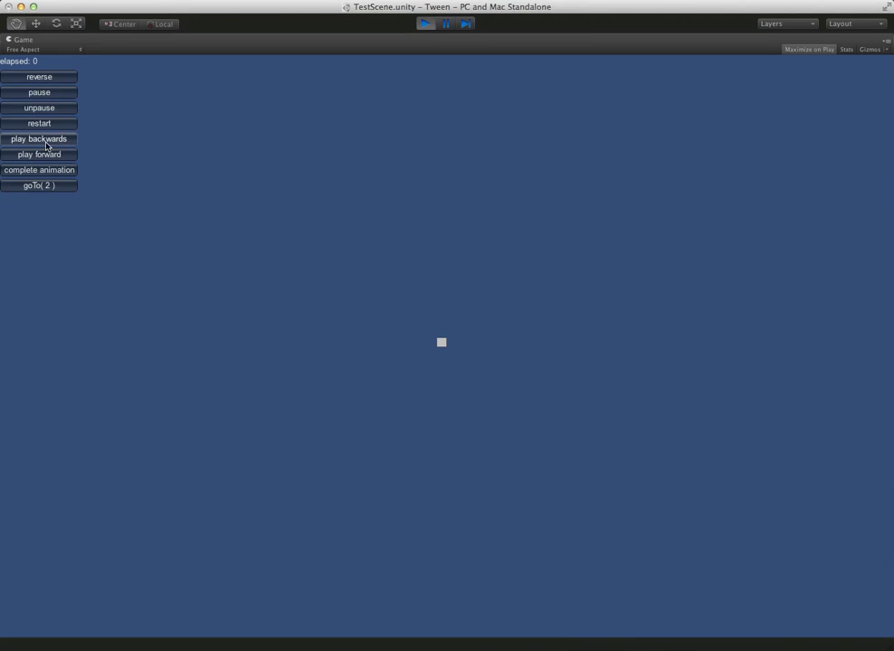
pyautogui.click(40, 153)
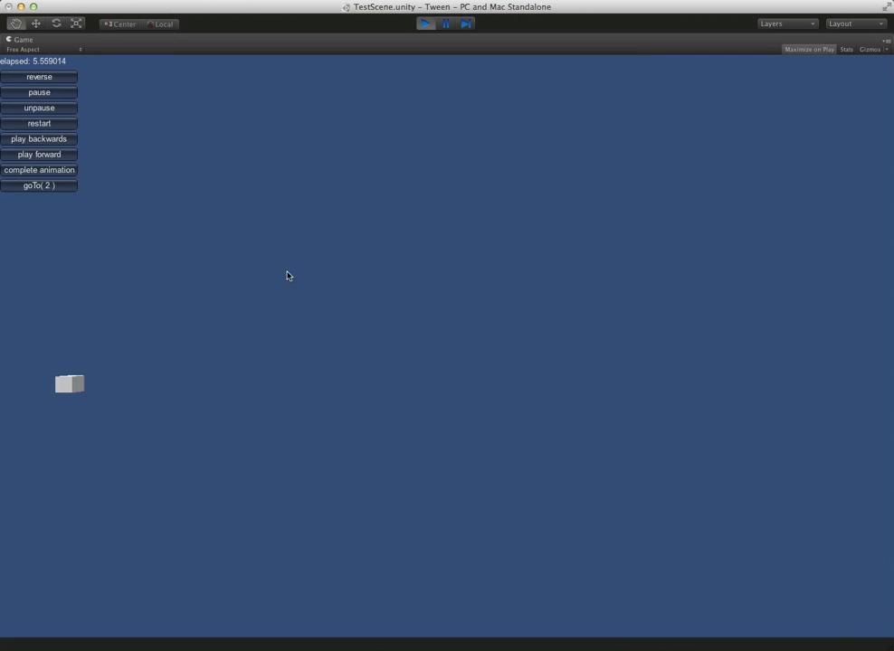
pyautogui.click(424, 25)
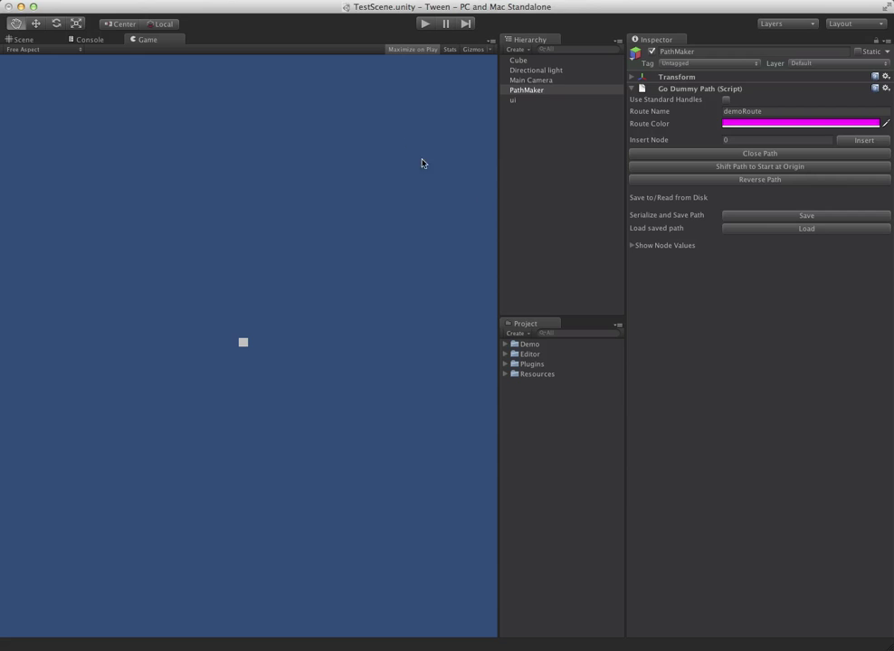
# In the Scene view, drag the End node up-left off Begin to reopen the path
pyautogui.click(23, 42)
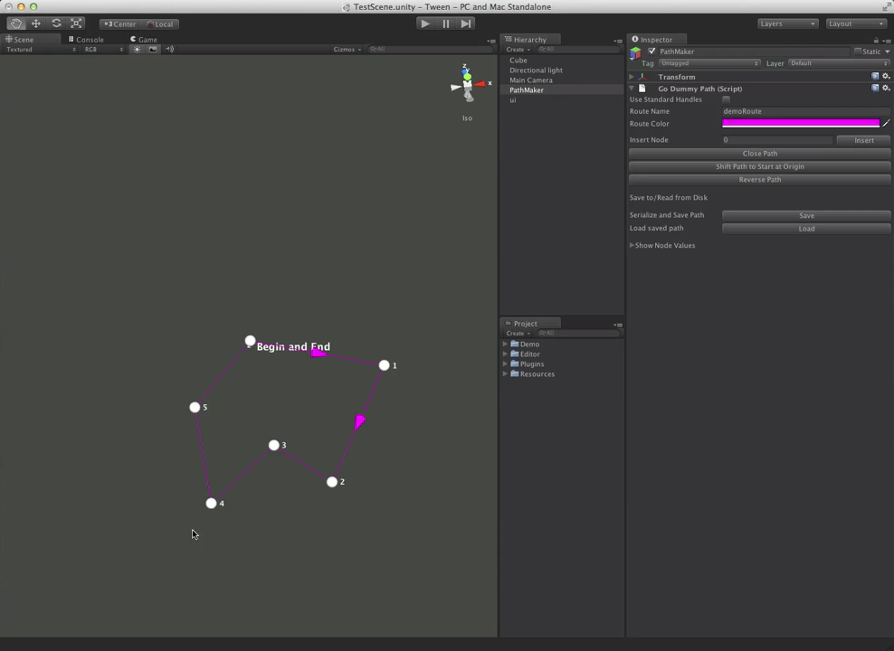
pyautogui.moveTo(250, 342); pyautogui.dragTo(166, 290)
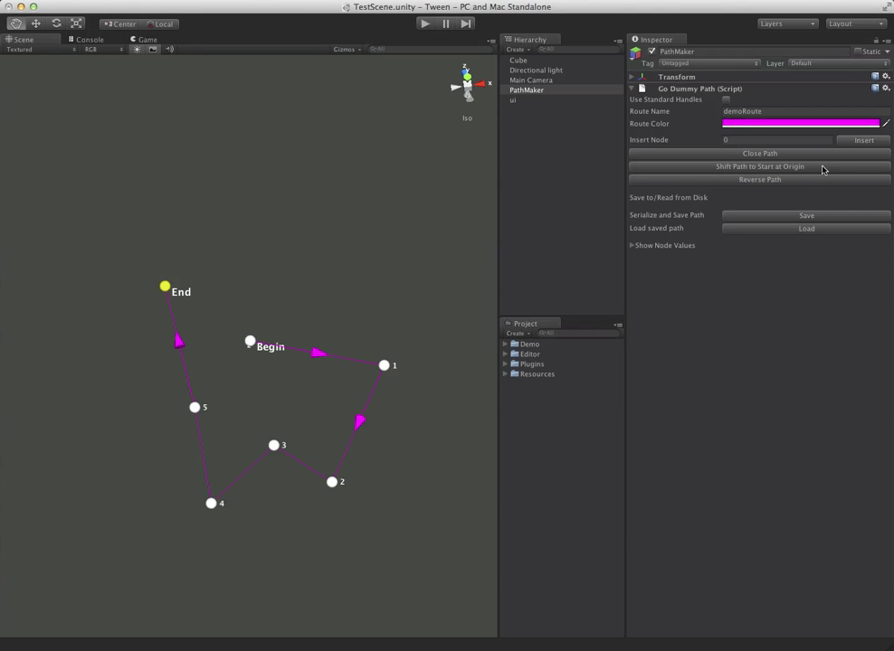
# Reverse demoRoute, shift it to start at the origin, and replace demoRoute.asset with it
pyautogui.click(752, 183)
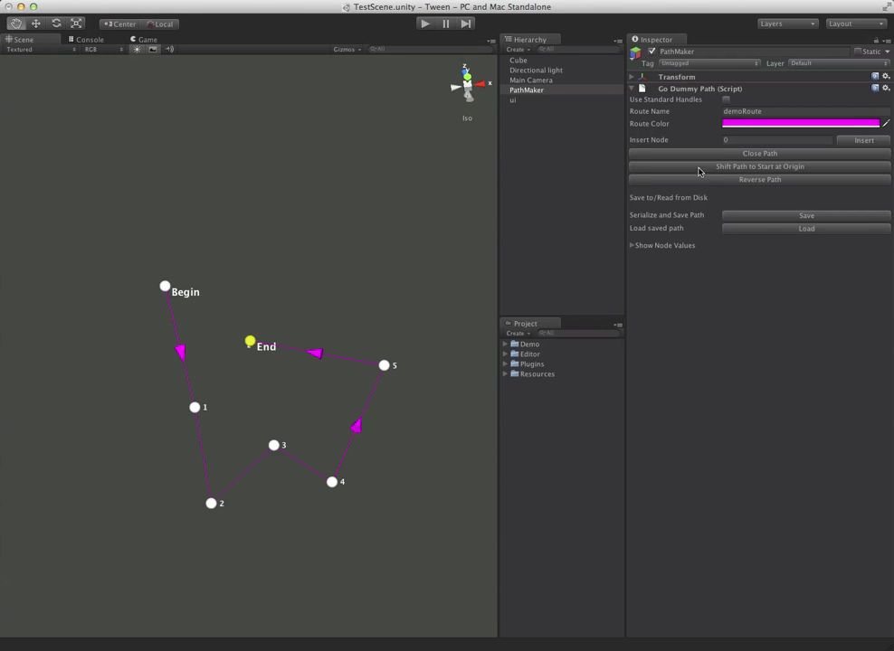
pyautogui.click(734, 168)
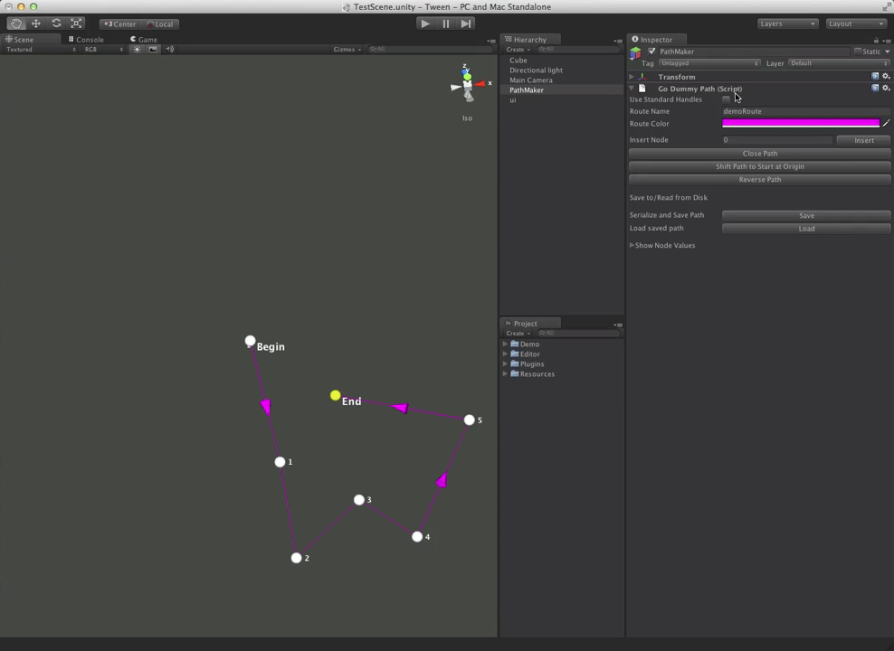
pyautogui.click(808, 216)
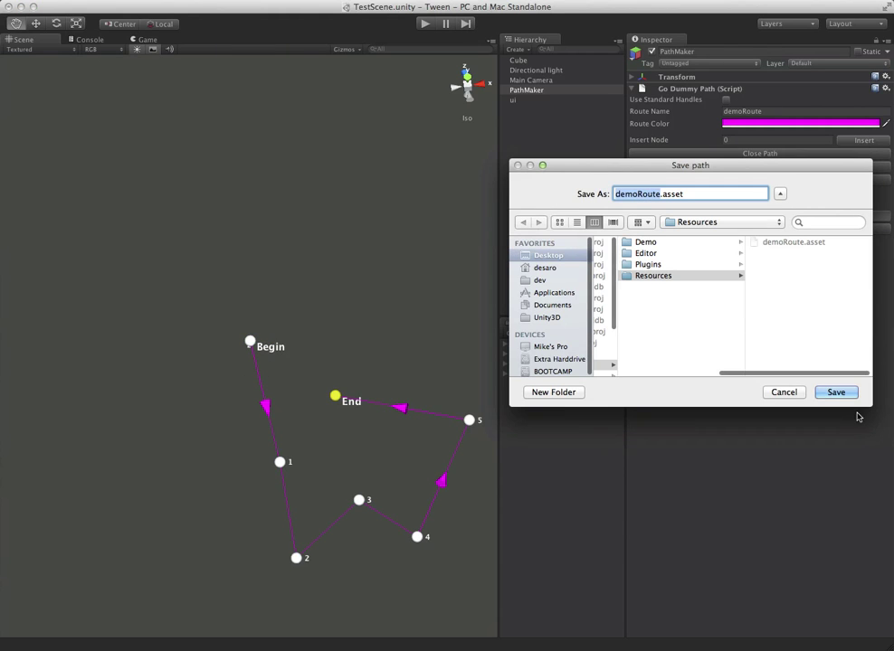
pyautogui.click(833, 392)
pyautogui.click(778, 215)
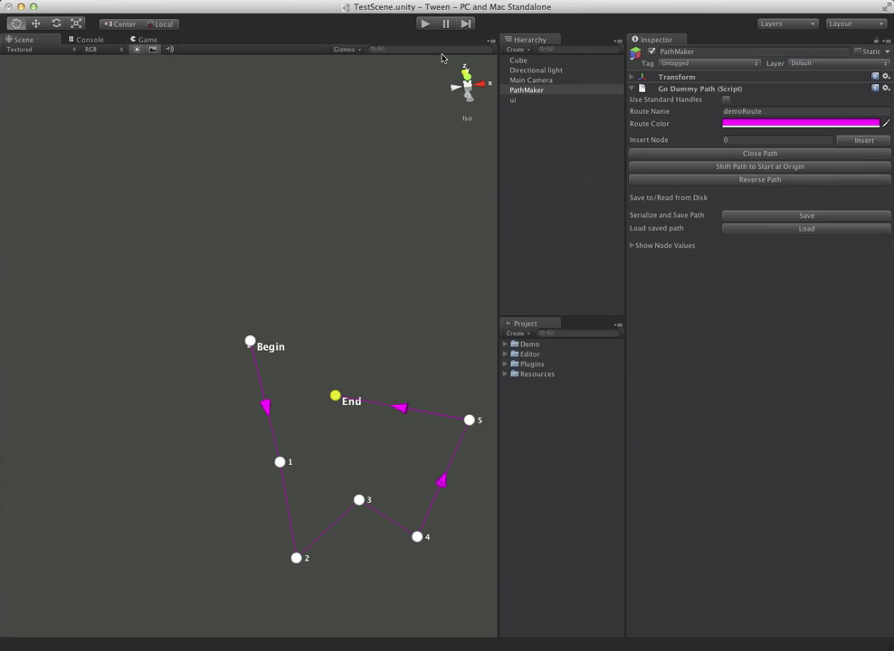
pyautogui.click(425, 24)
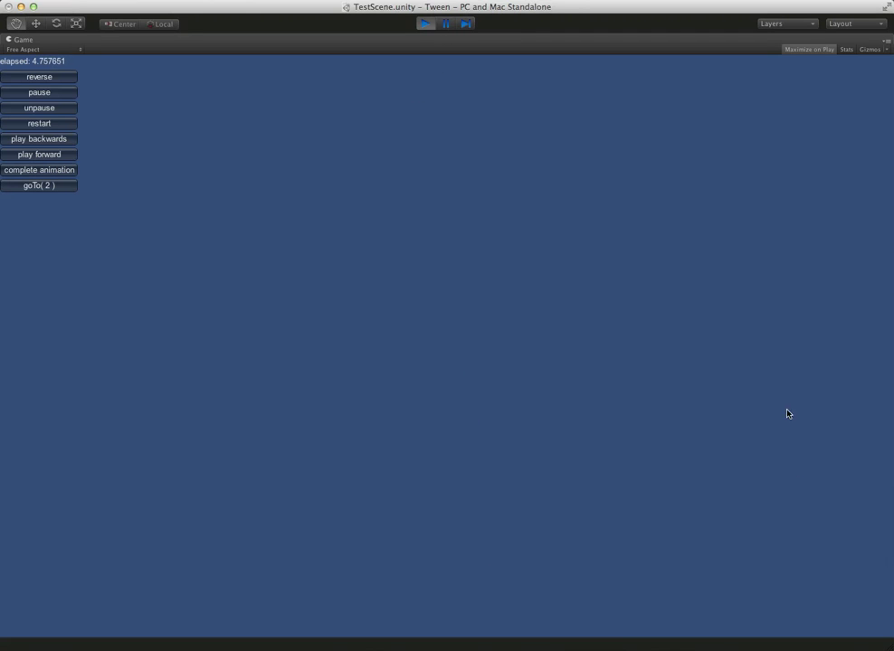
pyautogui.click(424, 26)
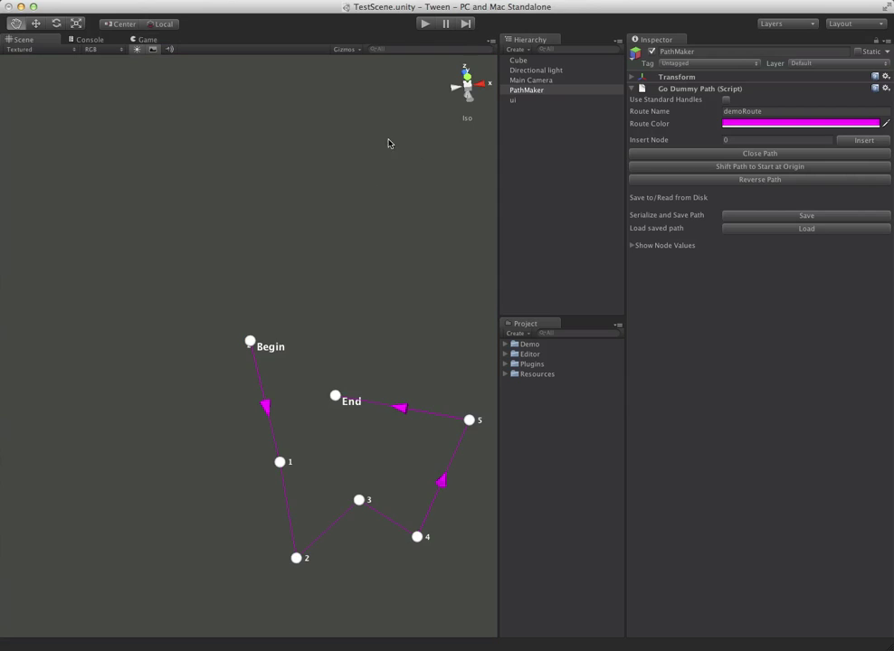